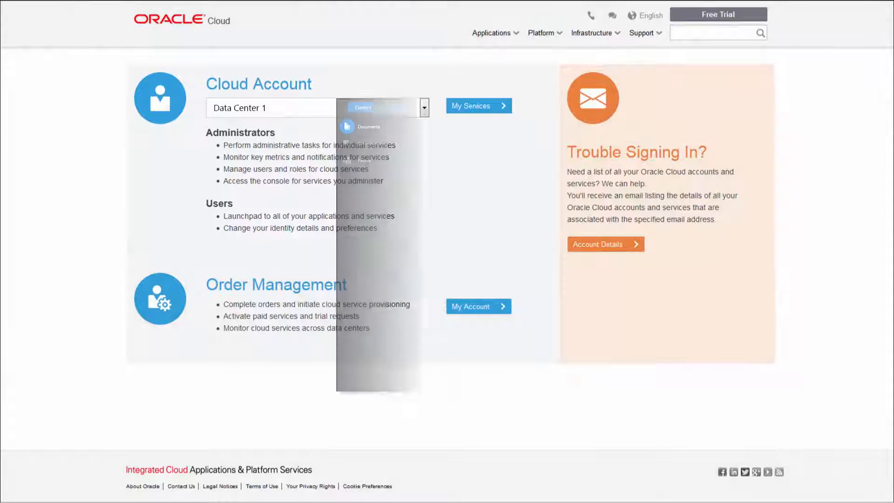
Step: Open the service's Administration page and display its list of settings sections
left_click(821, 108)
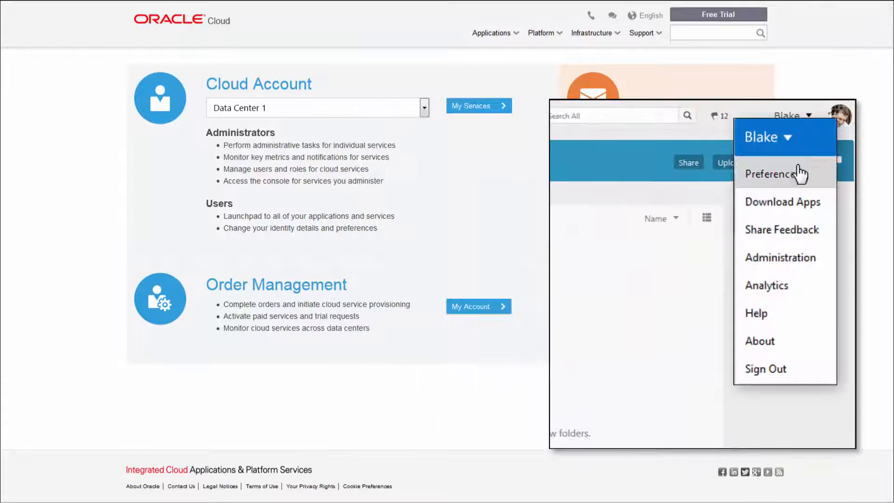
left_click(801, 266)
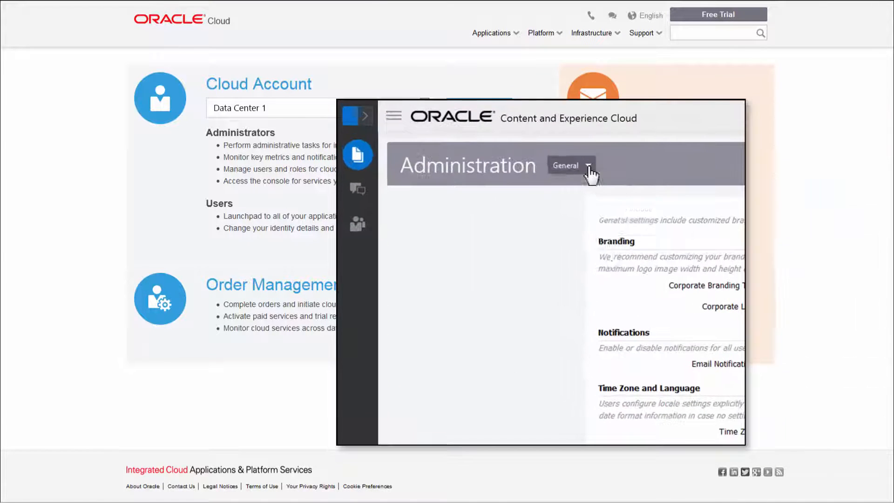
left_click(589, 168)
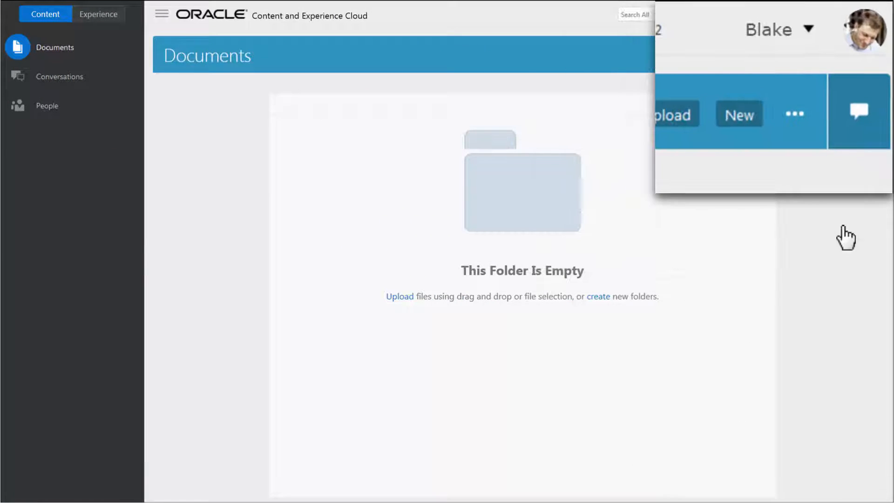
Step: Open the Documents settings within the Administration area from the user account menu
left_click(787, 35)
left_click(770, 205)
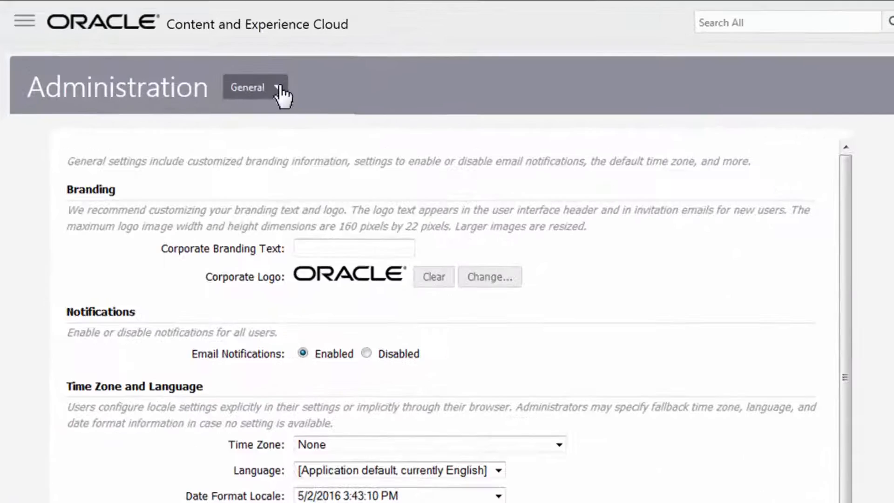
left_click(322, 56)
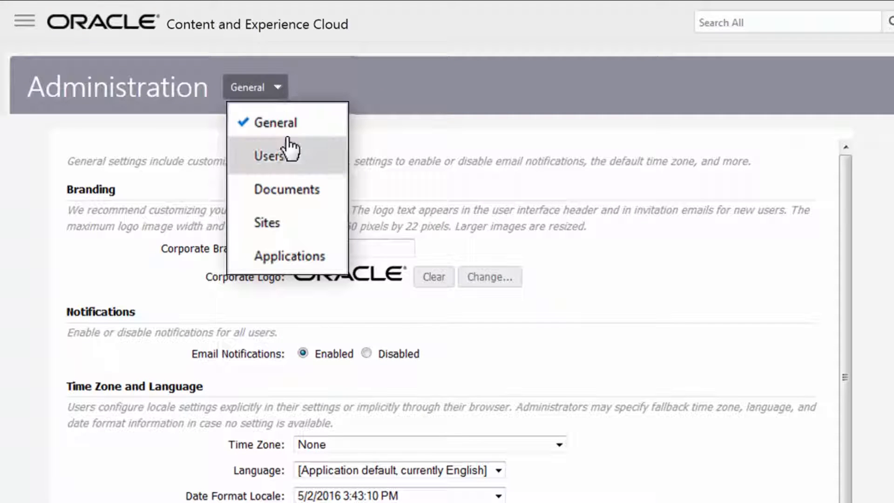
left_click(294, 190)
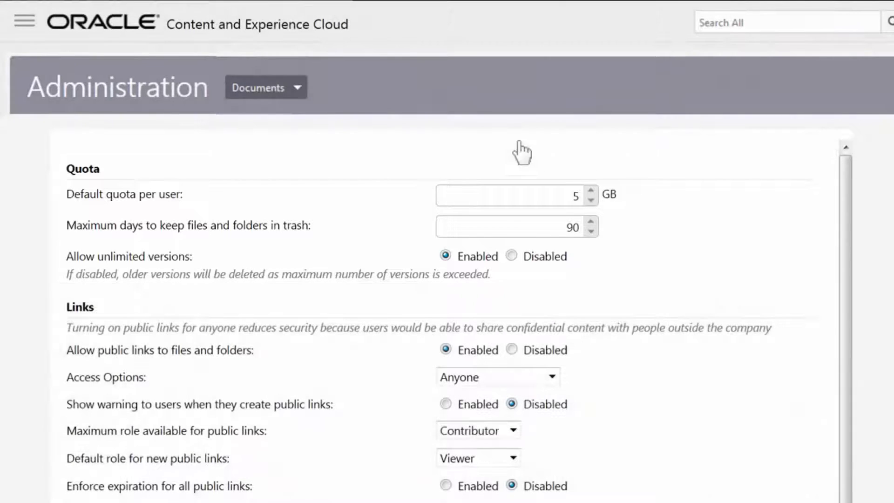
Step: In the Users administration settings, transfer the content of the first listed deprovisioned user to the third listed user
left_click(297, 88)
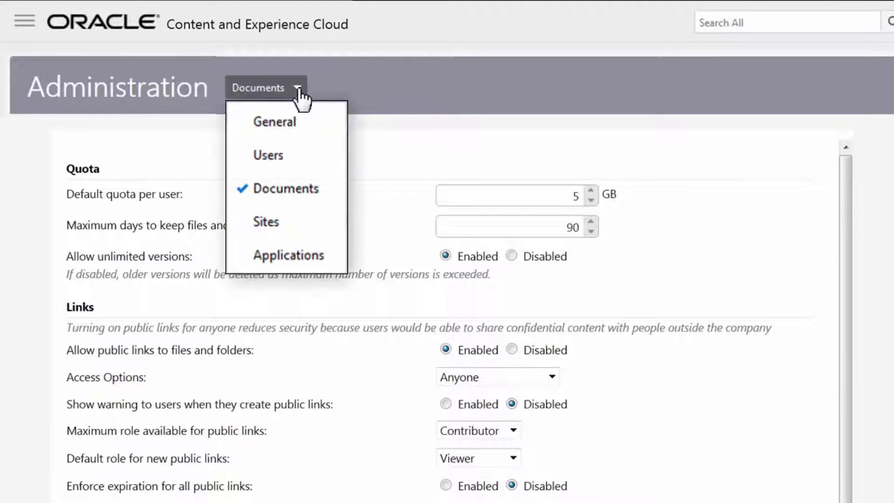
left_click(290, 160)
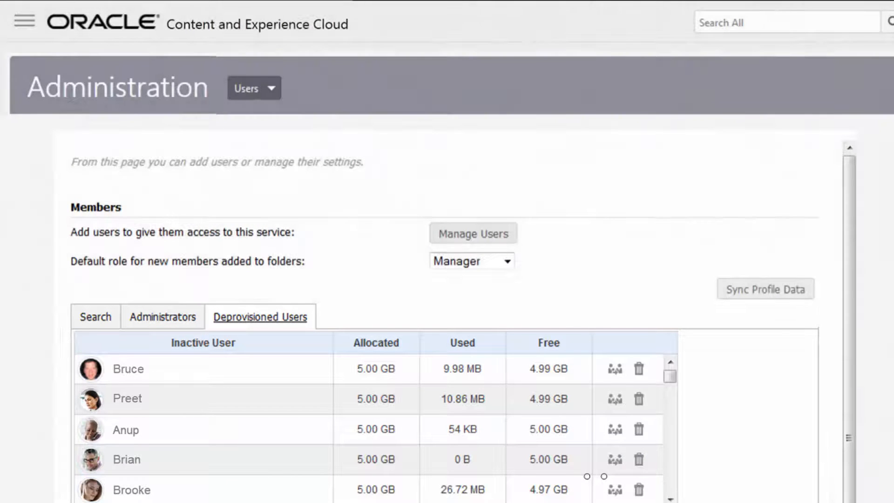
left_click(615, 369)
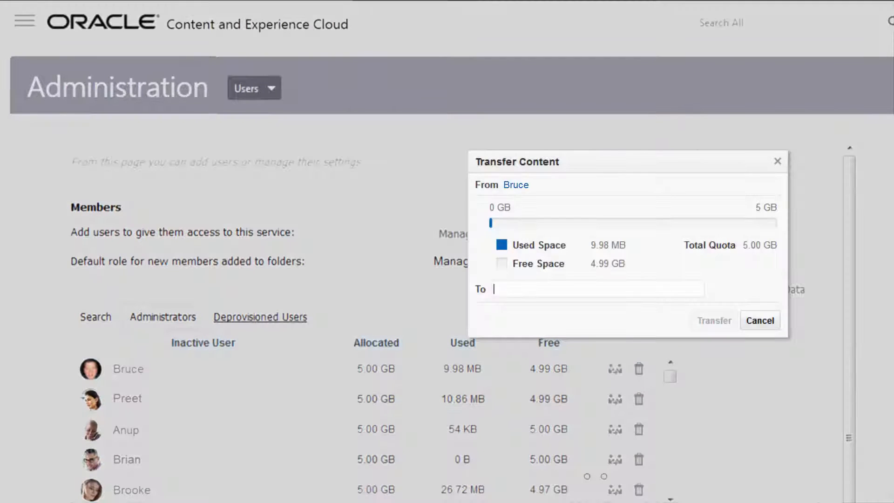
type("Anup")
left_click(573, 316)
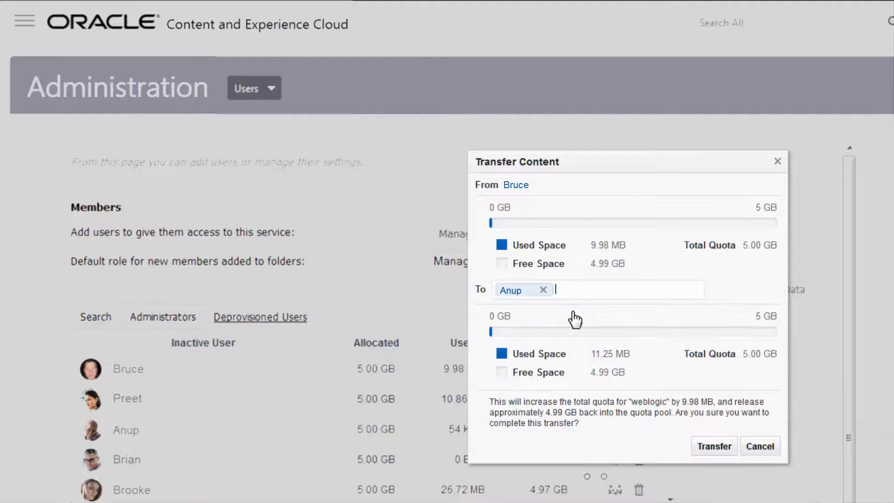
left_click(727, 449)
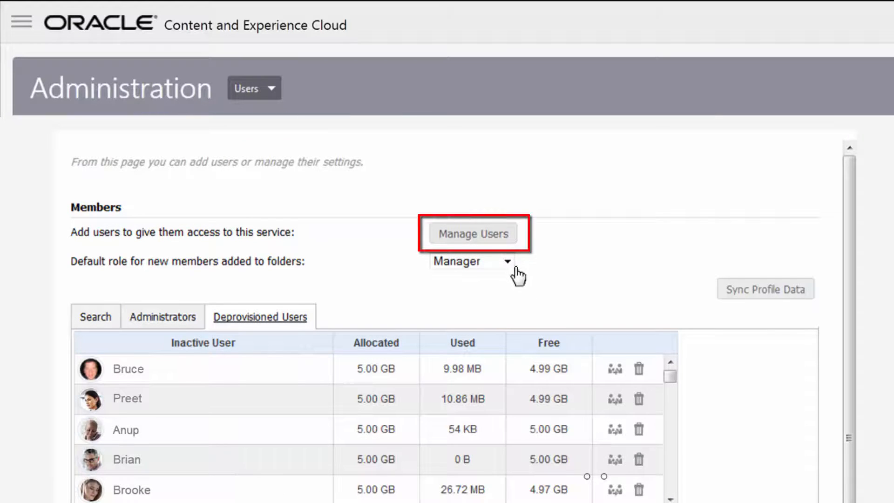
Step: Open user management and start a new user with the Oracle Content and Experience Cloud User role, using advanced role selection
left_click(476, 234)
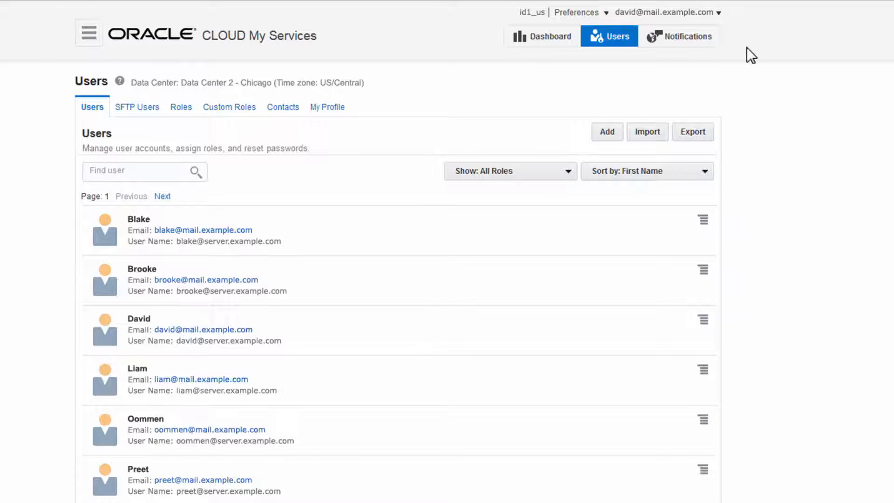
left_click(609, 135)
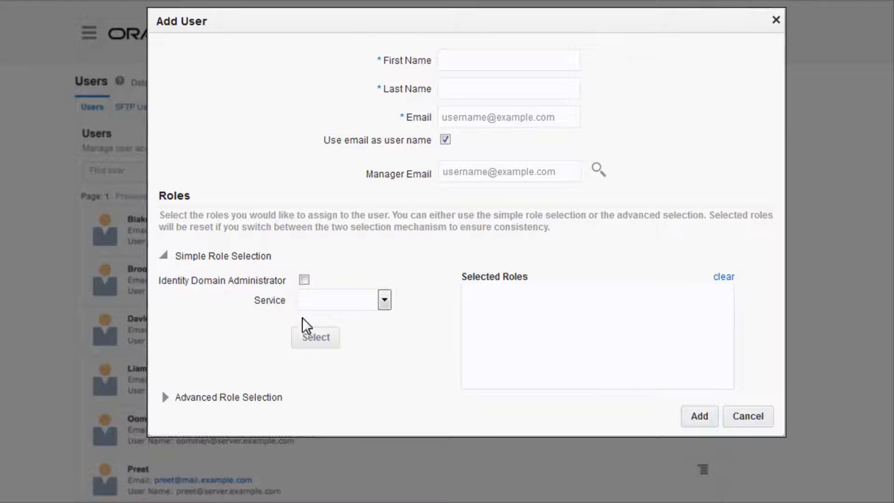
left_click(209, 397)
left_click(335, 438)
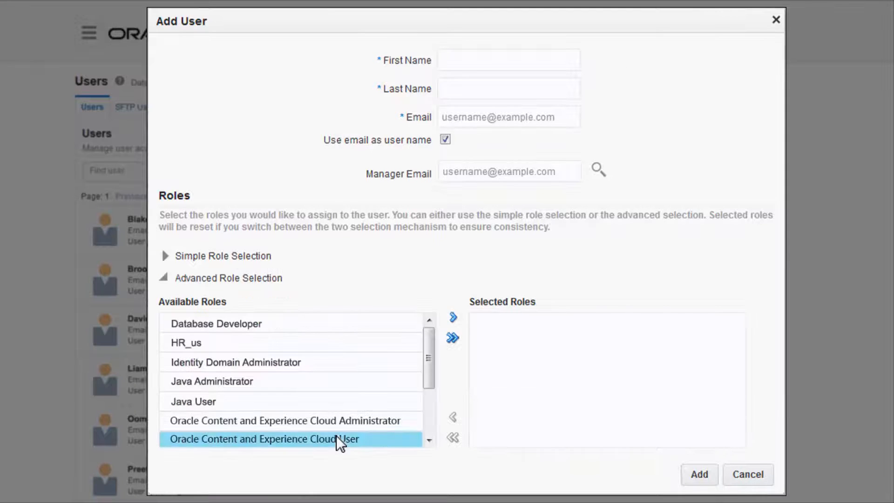
left_click(452, 318)
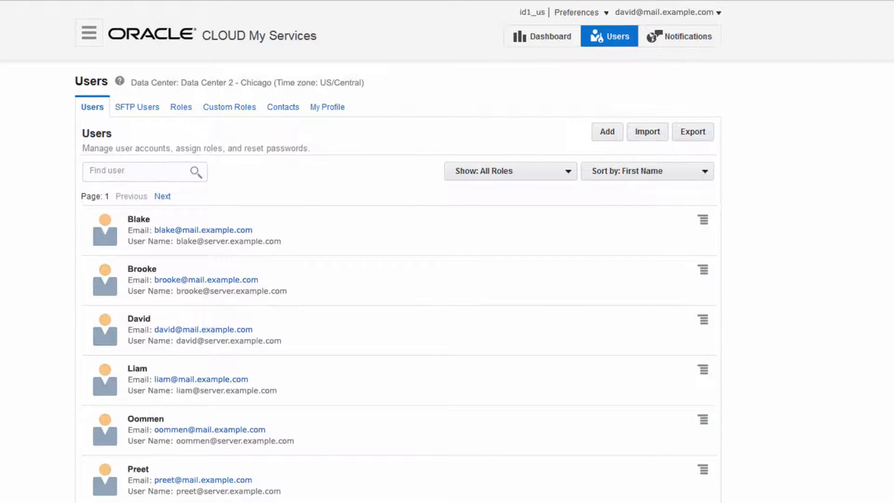
Step: Import multiple user accounts from the file user_list.csv in the batch_lists folder
left_click(650, 134)
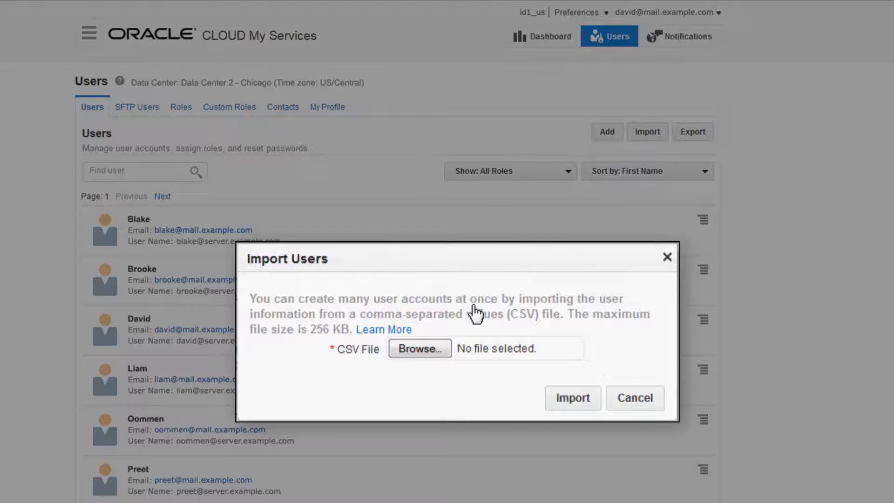
left_click(432, 353)
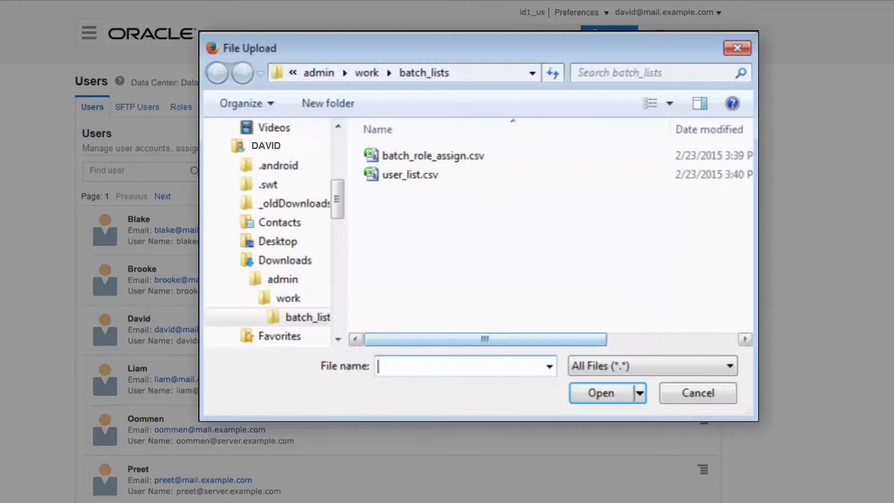
left_click(421, 178)
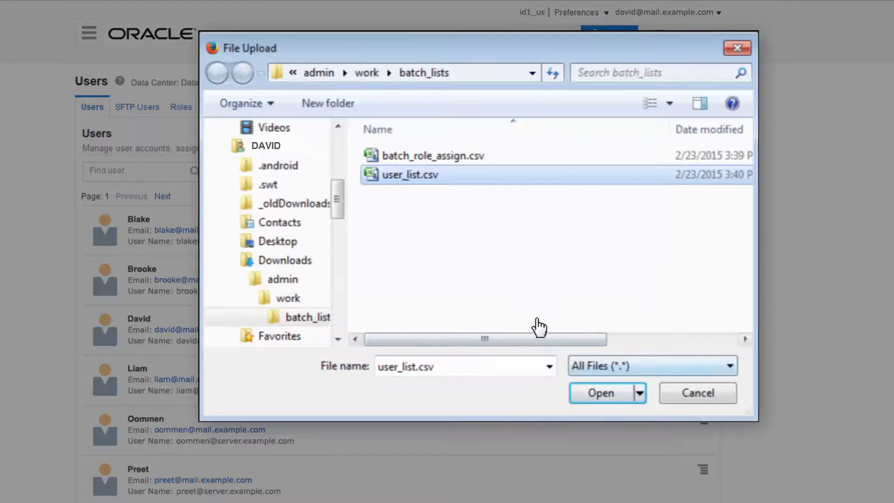
left_click(600, 392)
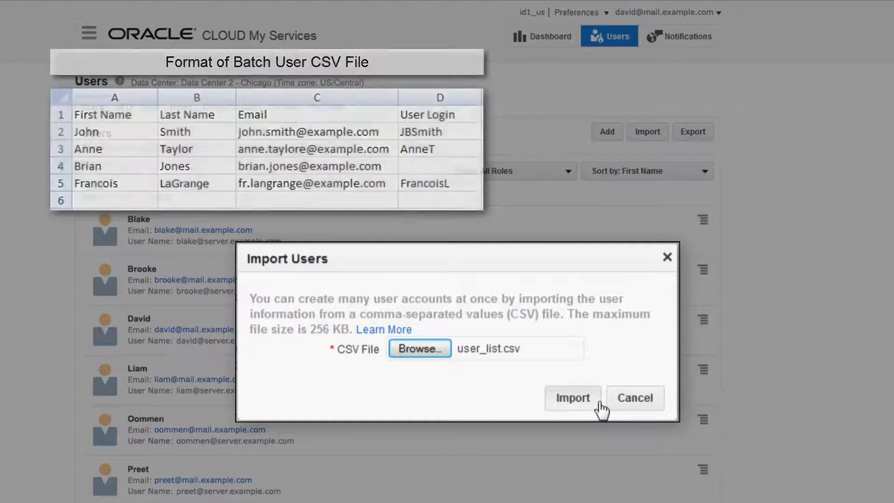
left_click(599, 403)
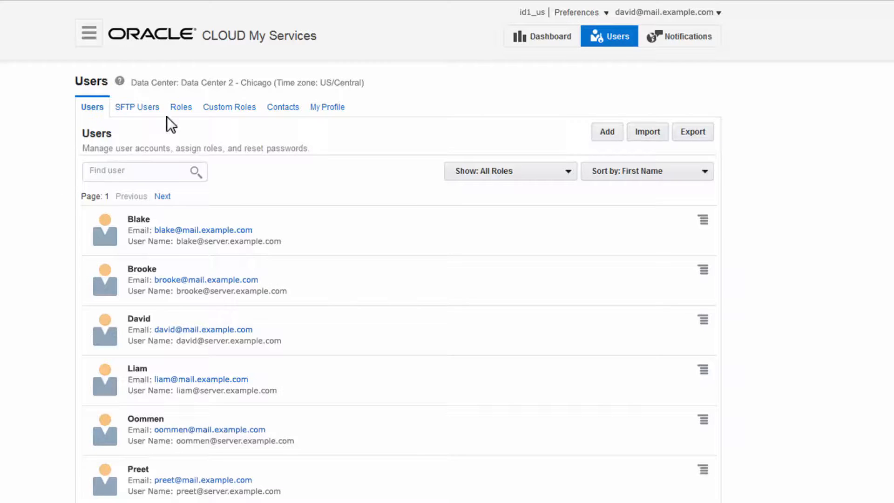
Step: Batch assign the Oracle Content and Experience Cloud User role to the users listed in batch_role_assign.csv
left_click(180, 108)
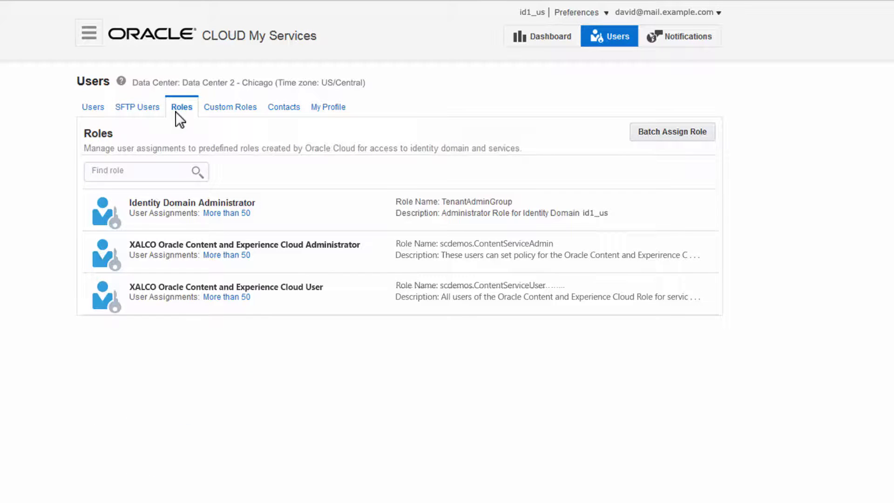
left_click(649, 135)
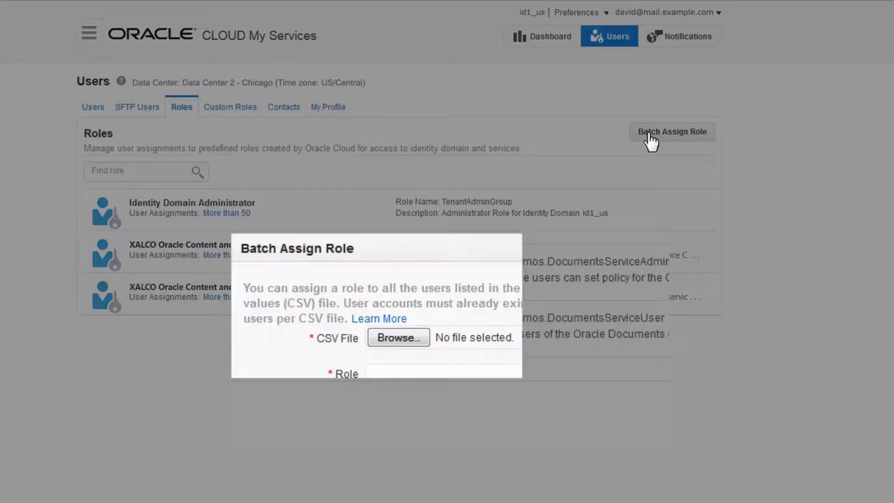
left_click(416, 339)
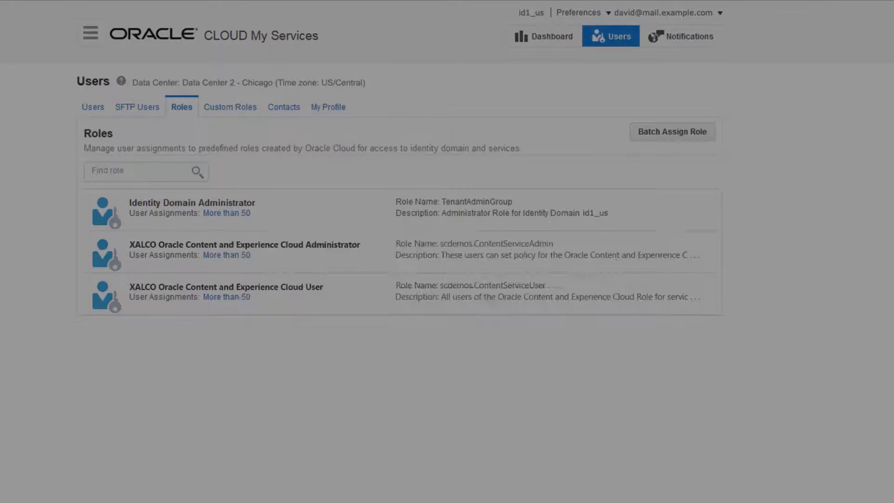
double_click(423, 167)
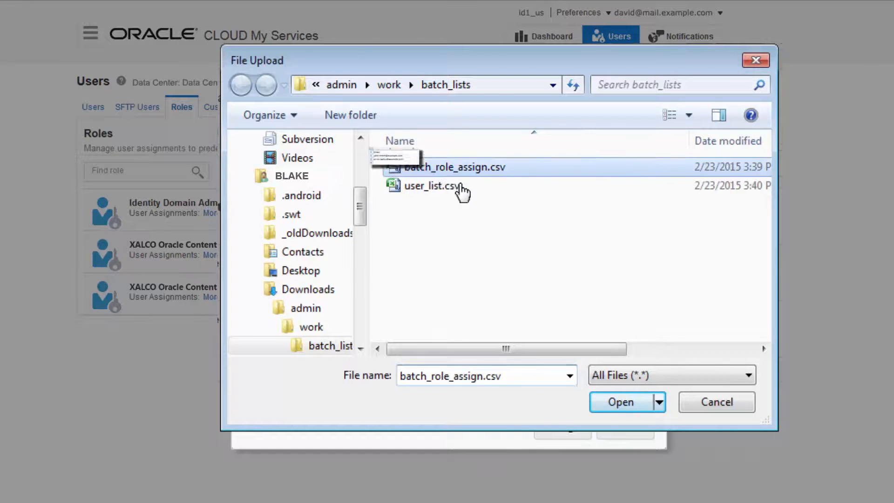
left_click(580, 375)
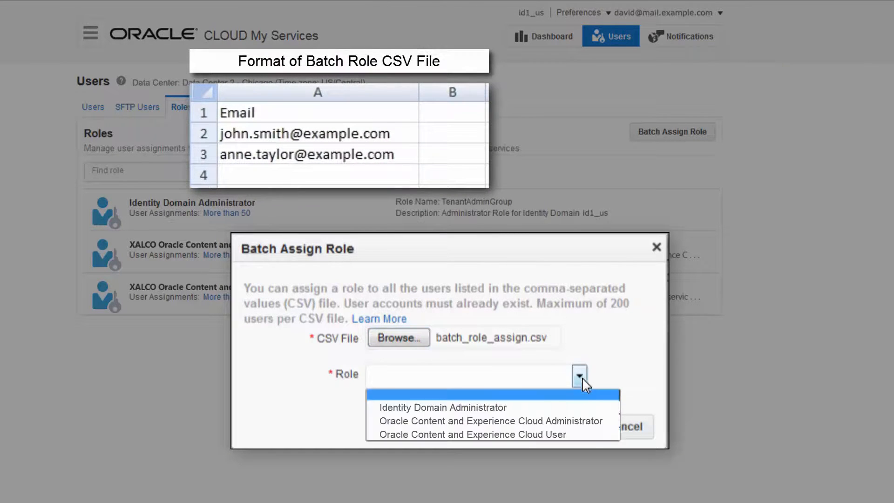
left_click(582, 433)
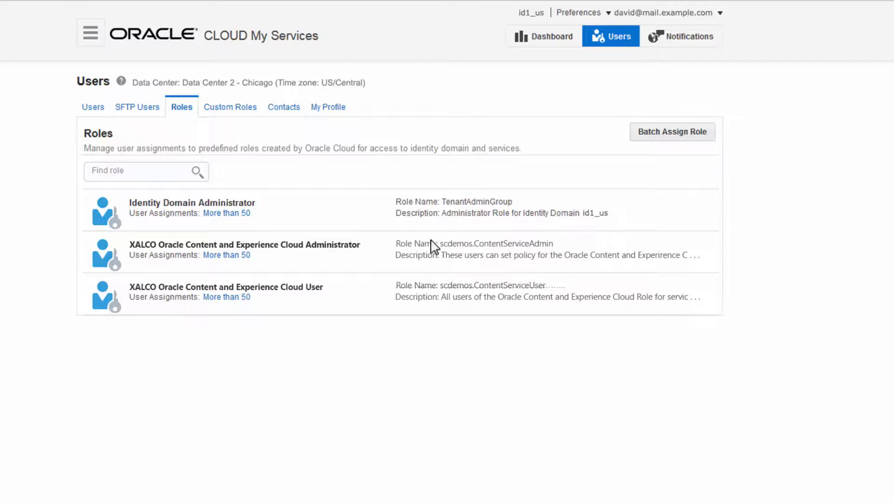
Step: Try to remove the third listed account from the Users list
left_click(93, 108)
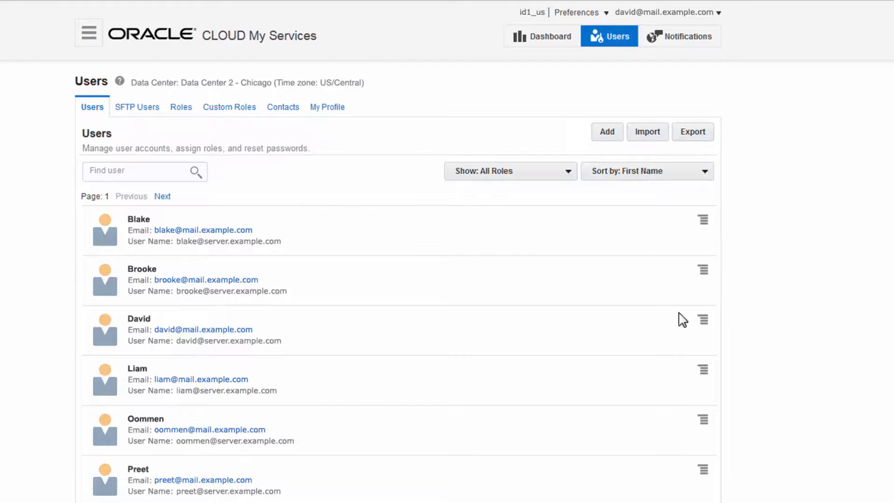
left_click(702, 320)
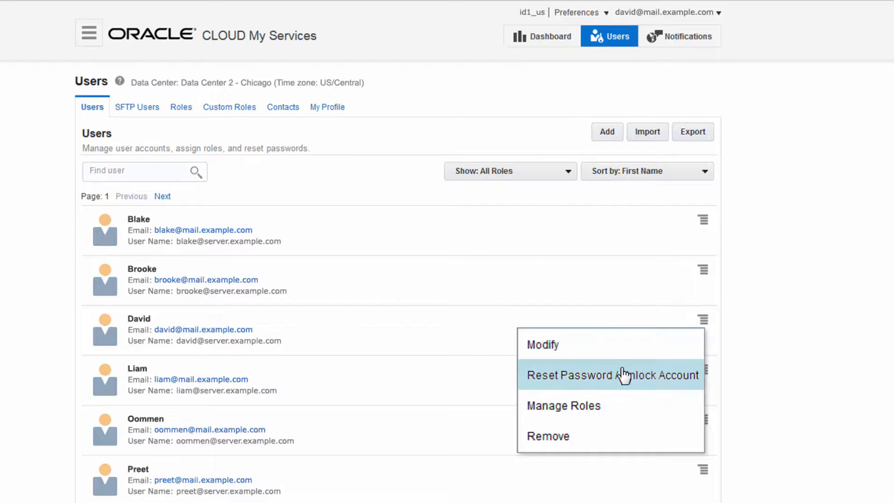
left_click(660, 437)
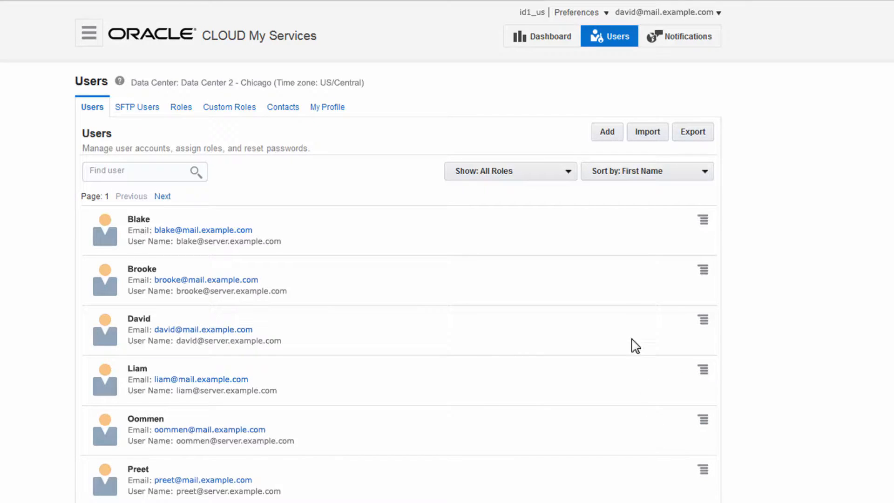
Step: Preview the XALCO Documents service metrics on the dashboard and open the service's details overview
left_click(554, 43)
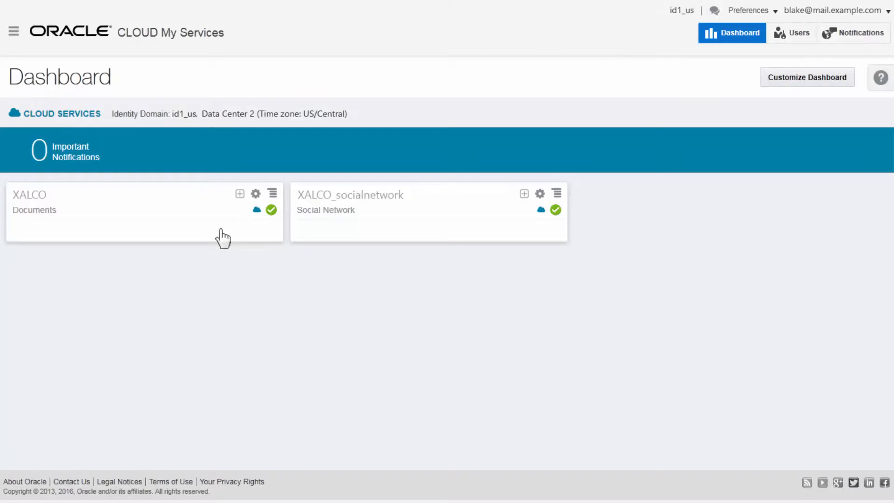
left_click(239, 194)
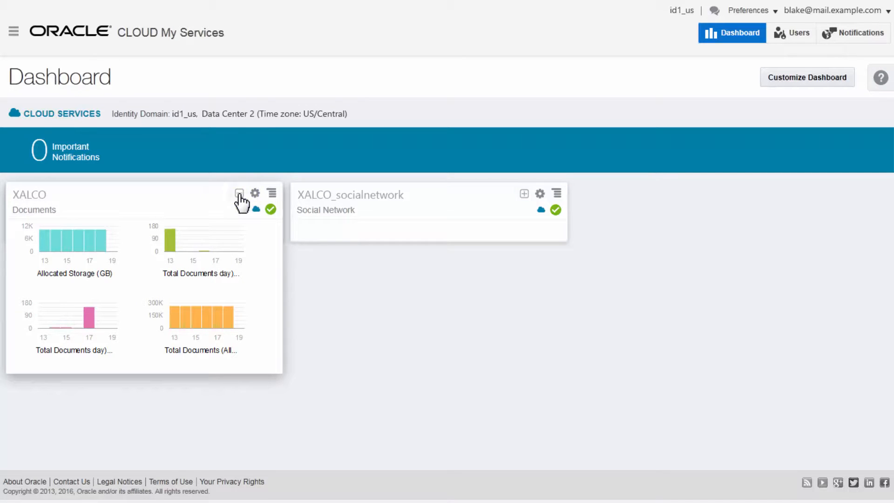
left_click(239, 194)
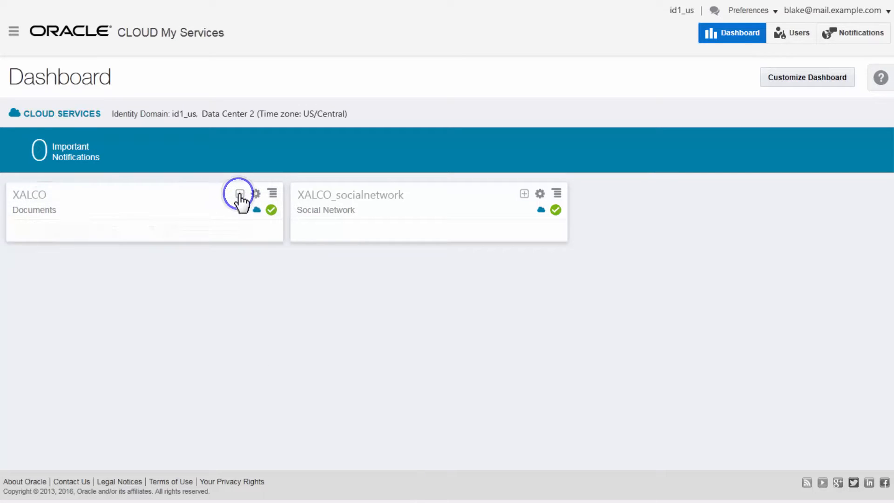
left_click(32, 196)
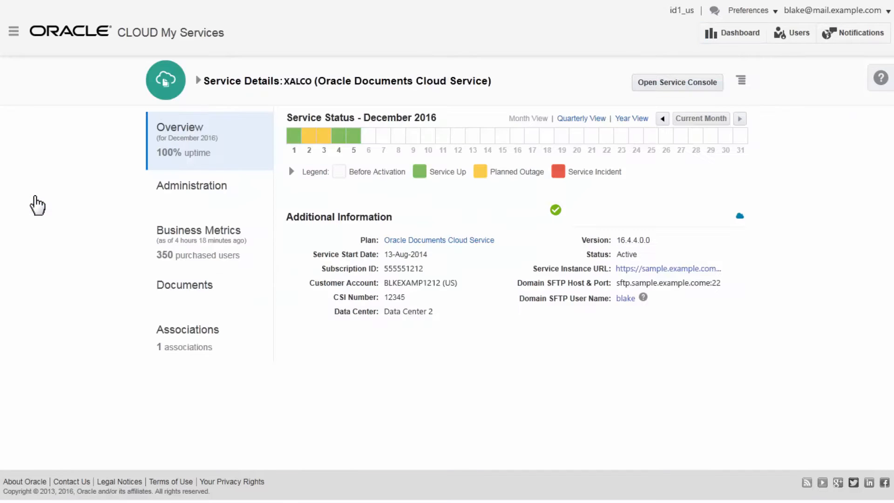